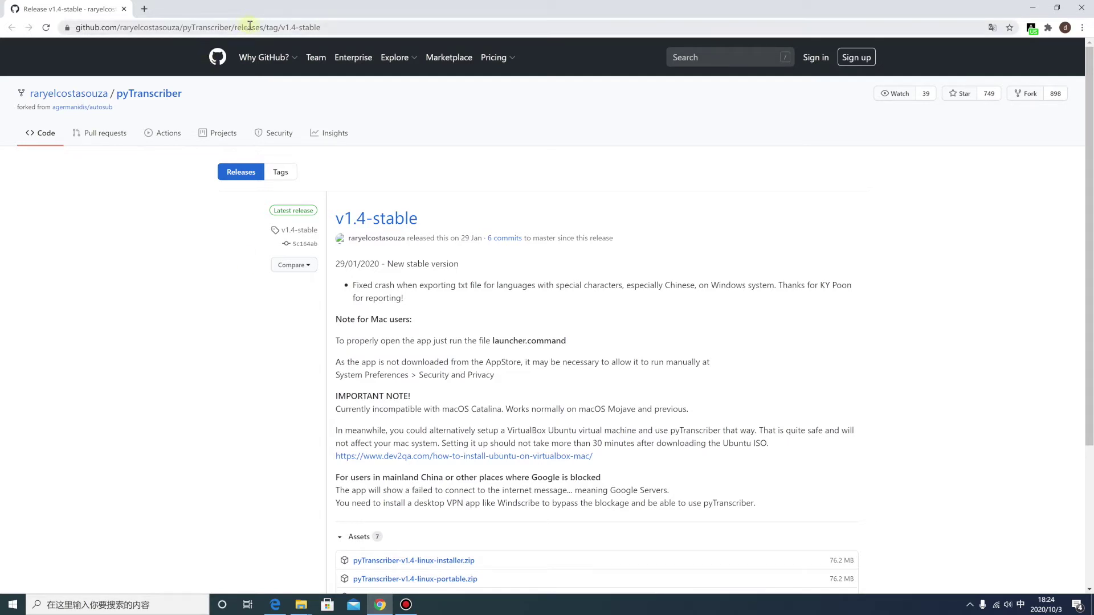
# Download pyTranscriber-v1.4-windows-installer.exe from the v1.4-stable release assets.
pyautogui.moveTo(308, 27); pyautogui.dragTo(64, 27)
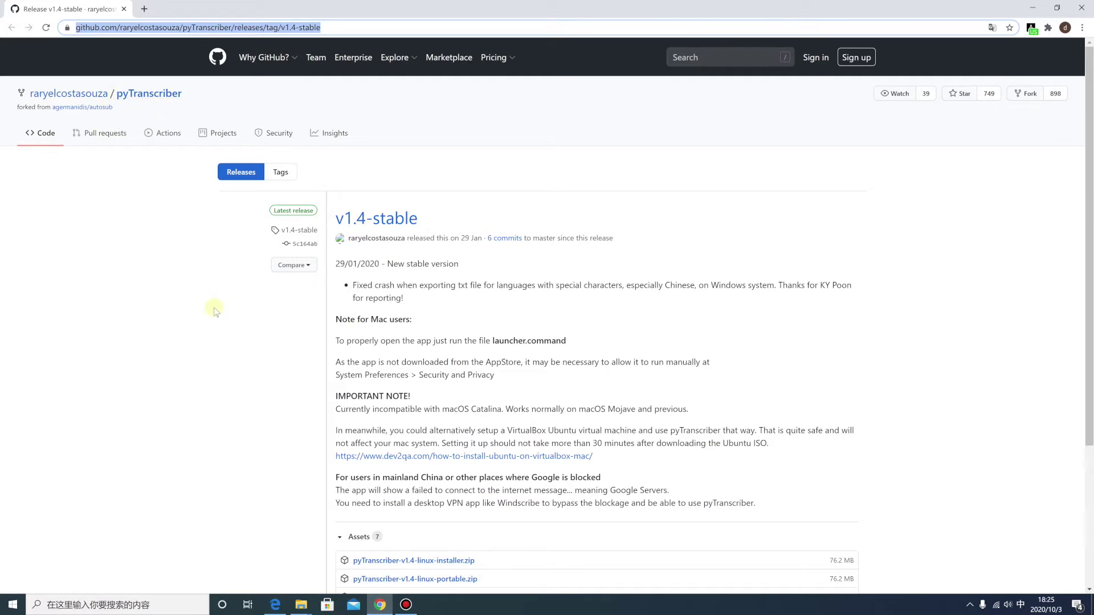
pyautogui.scroll(-2, 232, 357)
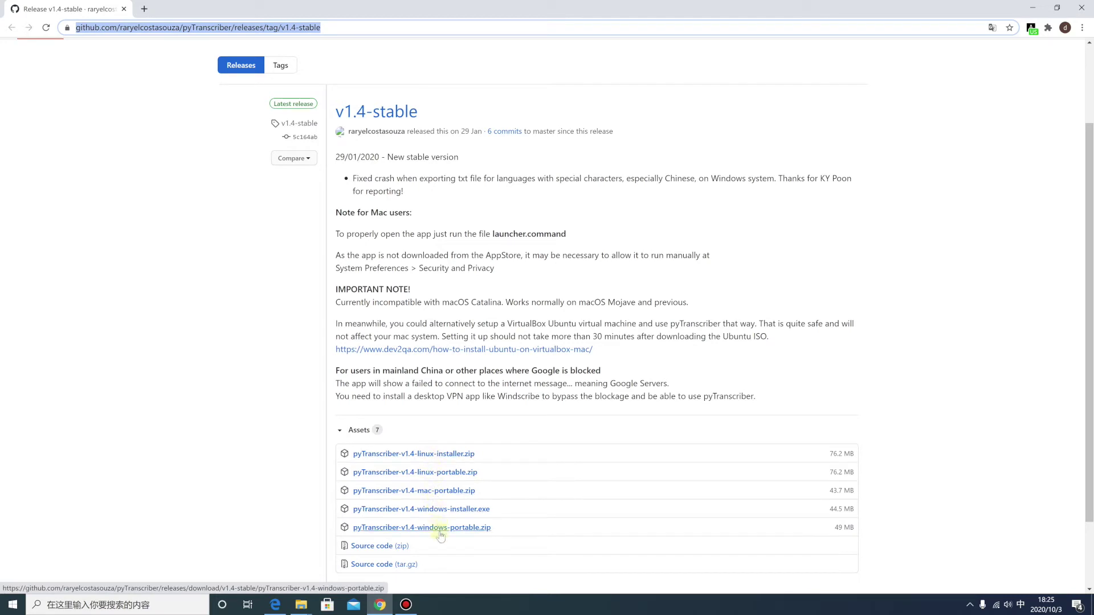
pyautogui.scroll(-1, 454, 553)
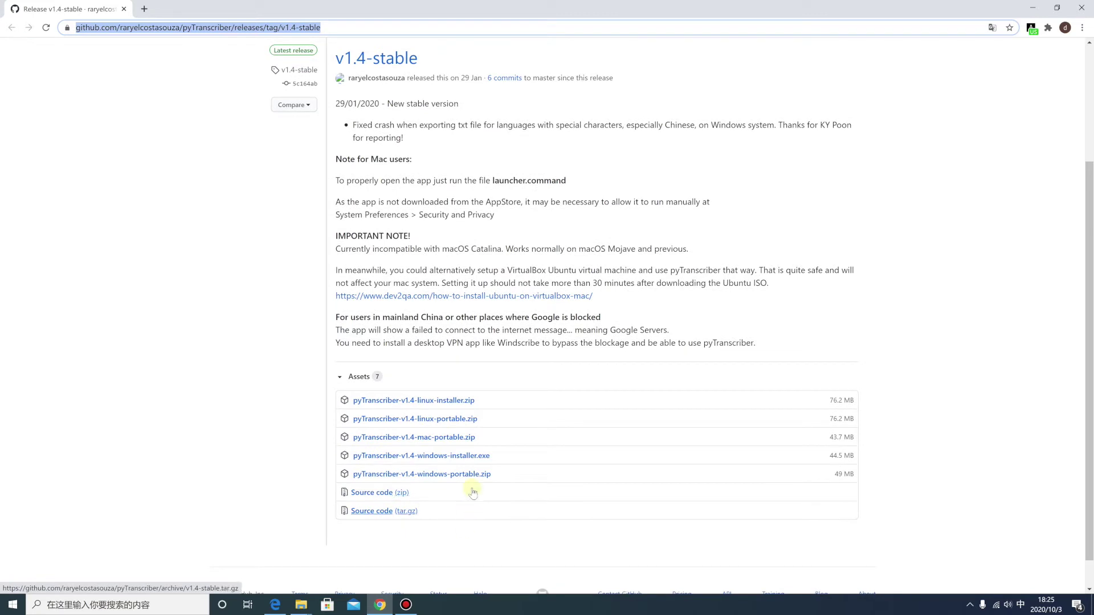
pyautogui.click(453, 457)
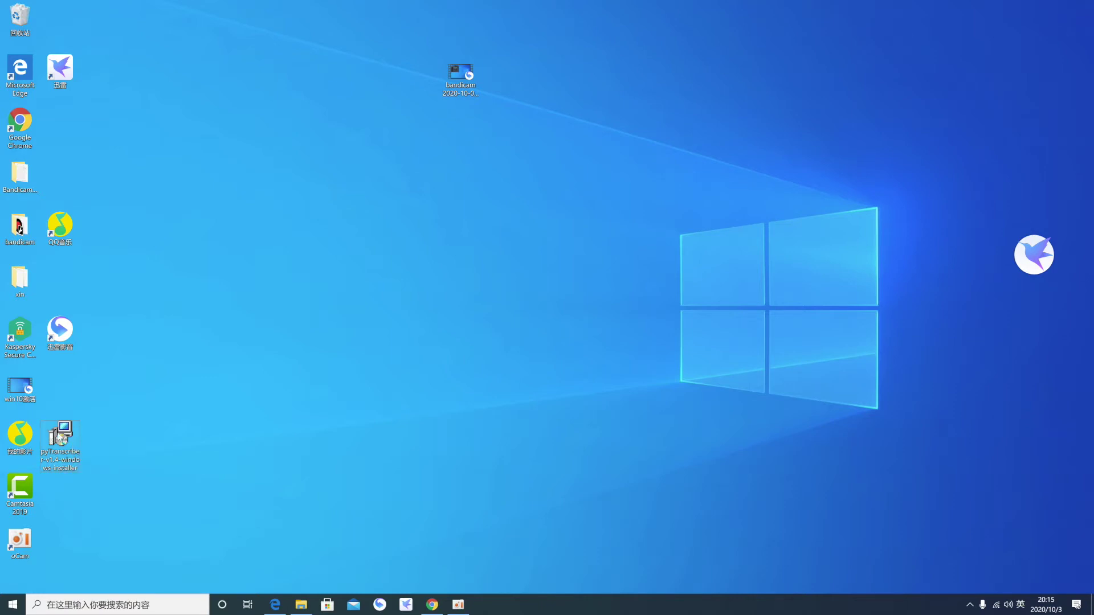
# Install pyTranscriber 1.4 with the license accepted and a desktop shortcut, and launch it on finishing setup.
pyautogui.press('shift')
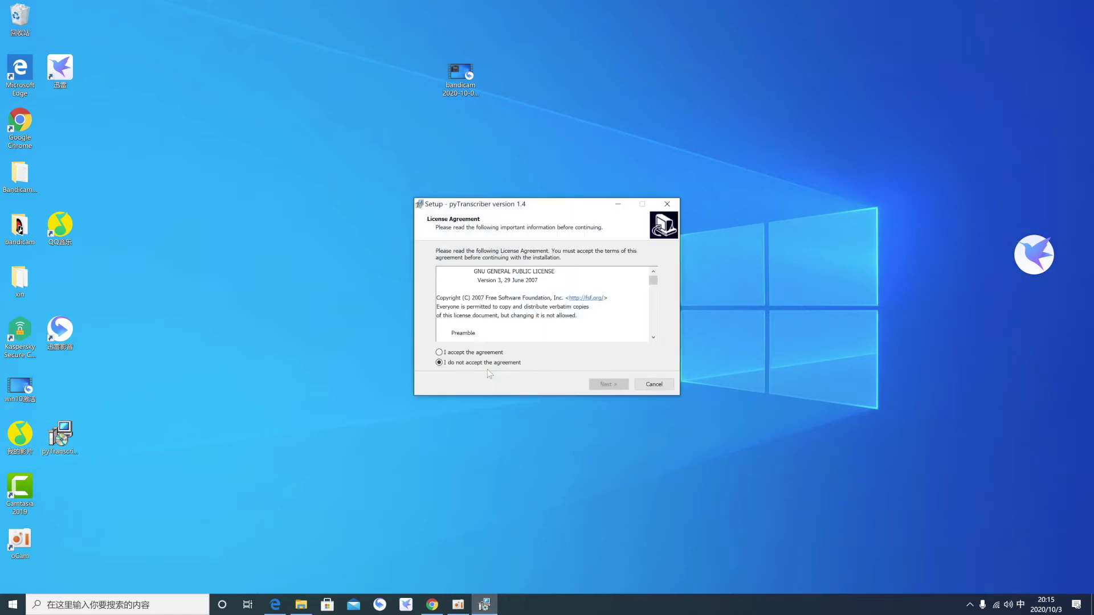
pyautogui.click(448, 353)
pyautogui.click(612, 387)
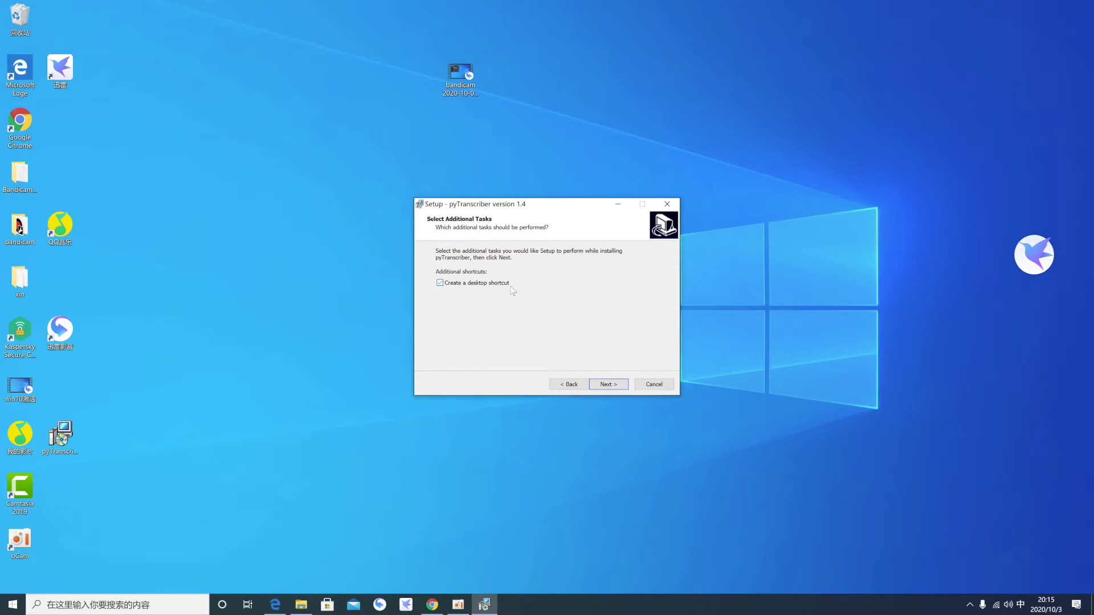
pyautogui.click(613, 386)
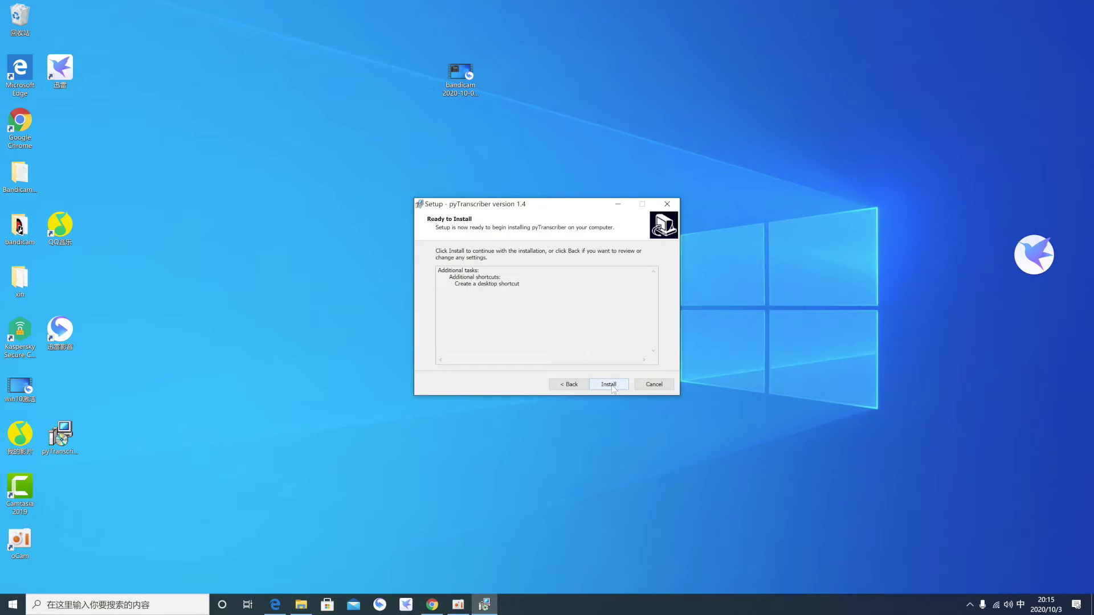
pyautogui.click(613, 387)
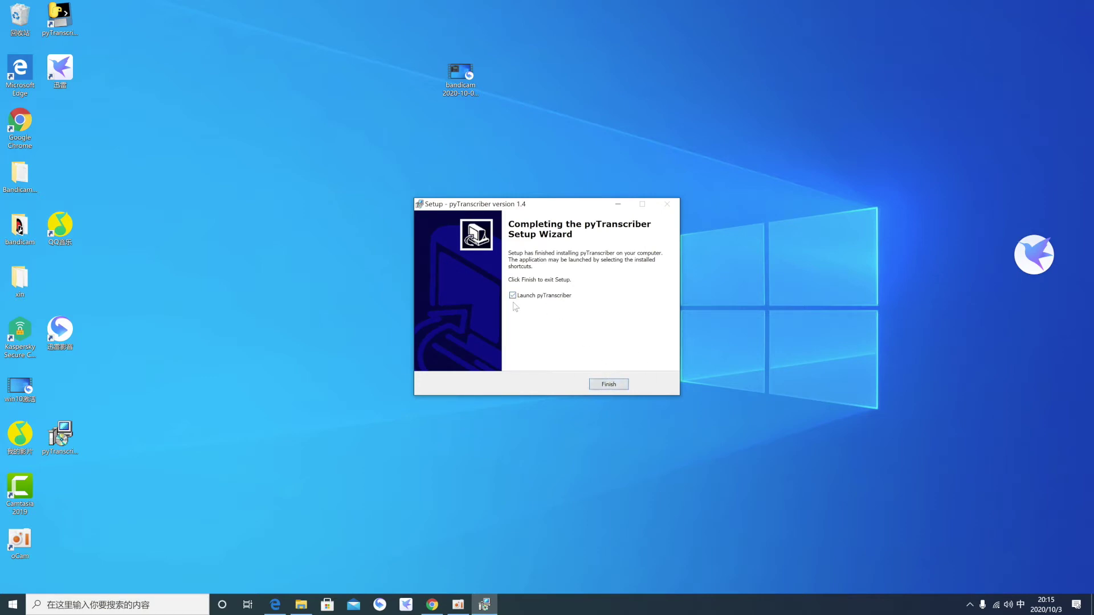
pyautogui.click(609, 384)
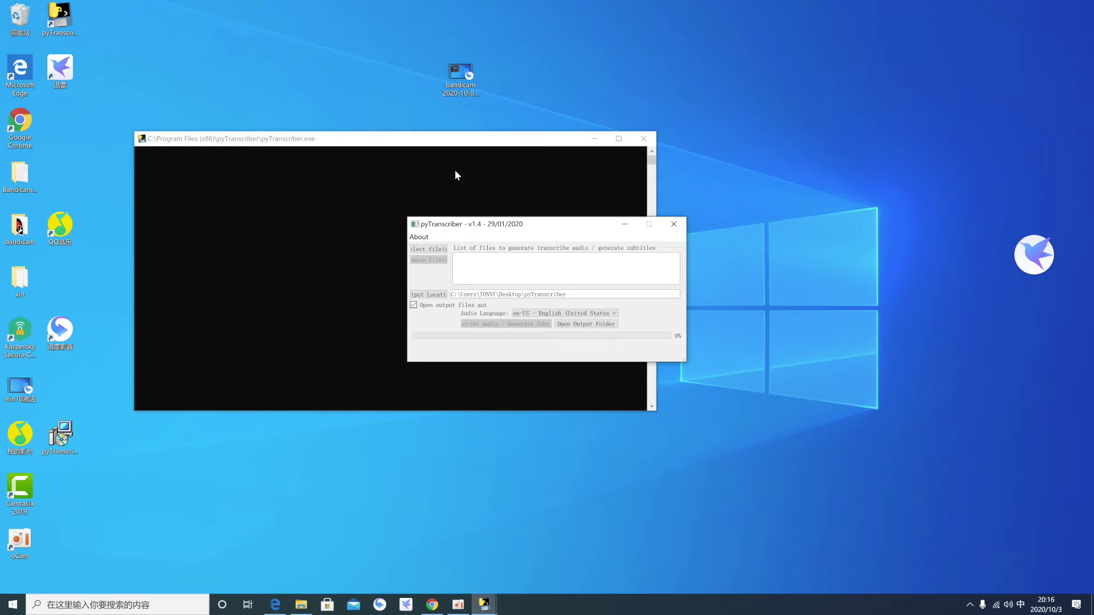
# Minimize the pyTranscriber console window and reposition the main window on the desktop.
pyautogui.click(594, 140)
pyautogui.moveTo(537, 228); pyautogui.dragTo(560, 243)
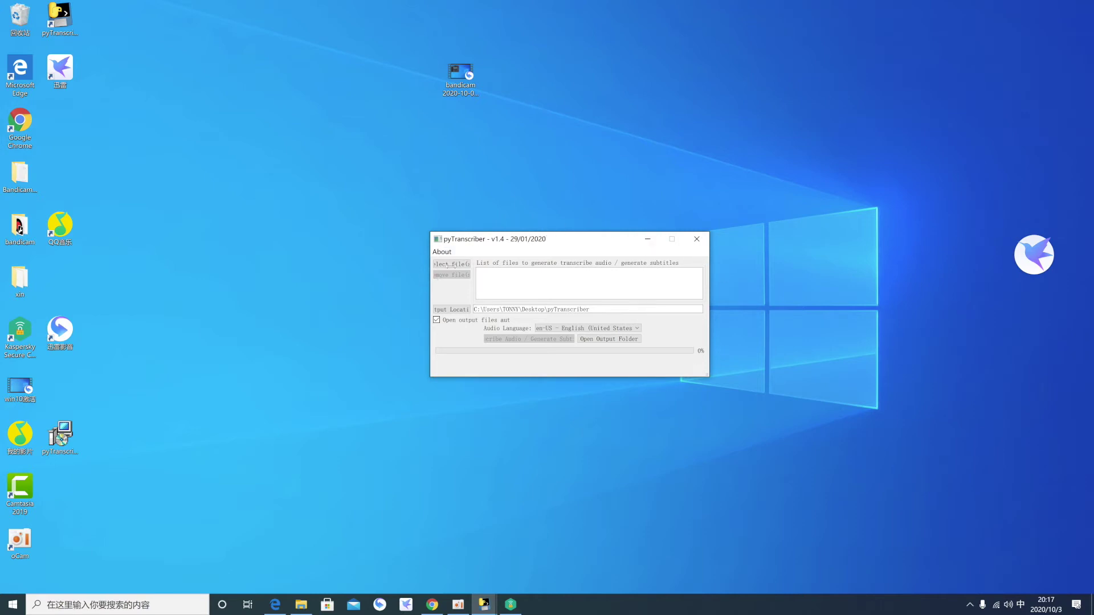
pyautogui.click(450, 264)
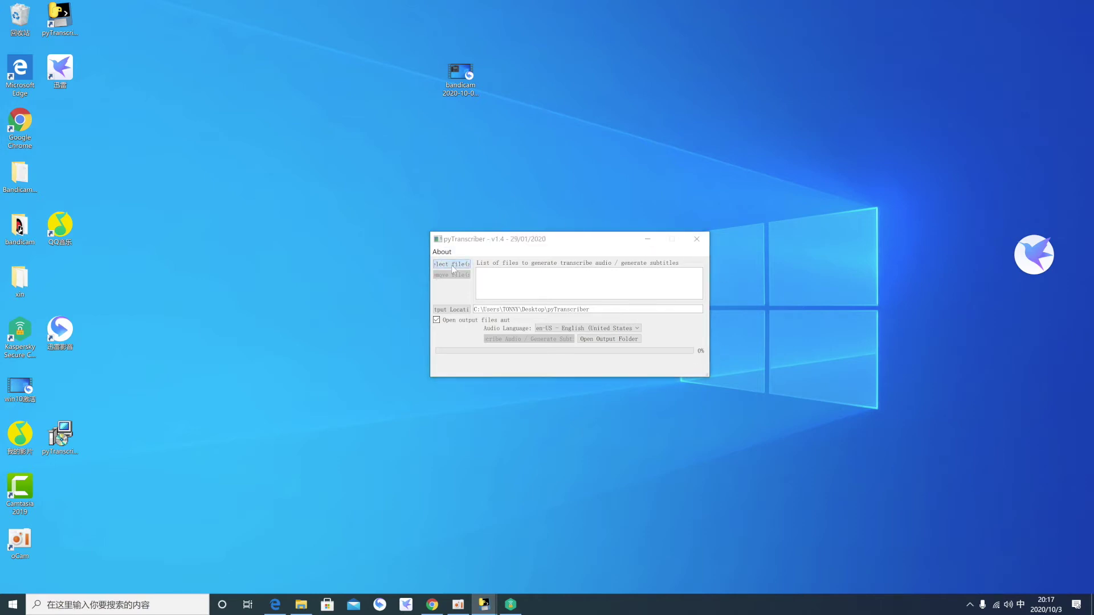
pyautogui.click(739, 473)
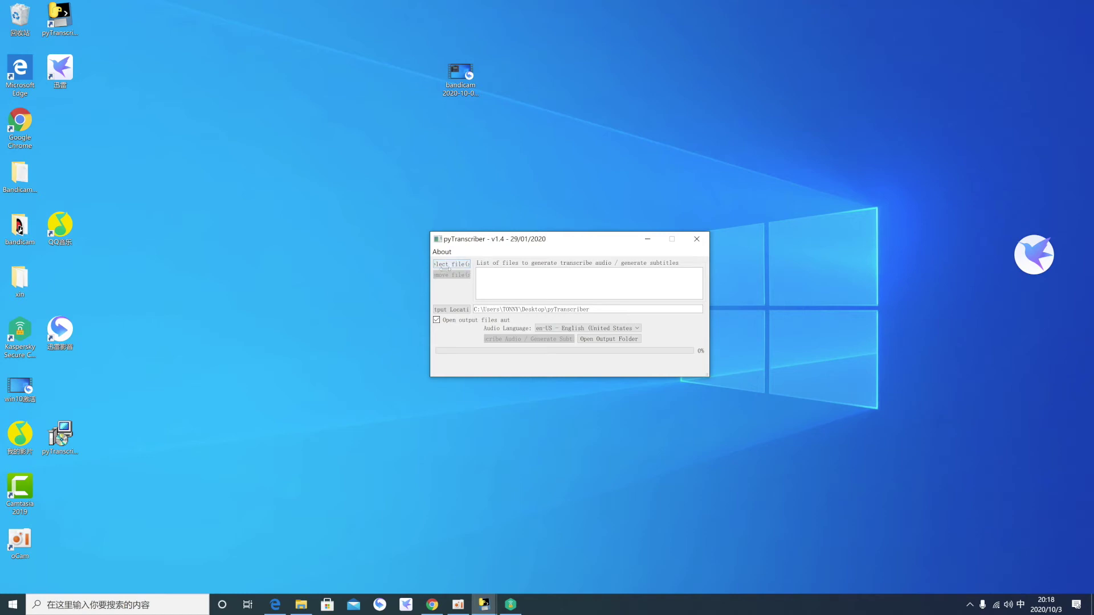
# Add the video win10激活.mp4 from the desktop folder to the list of files to transcribe.
pyautogui.click(447, 264)
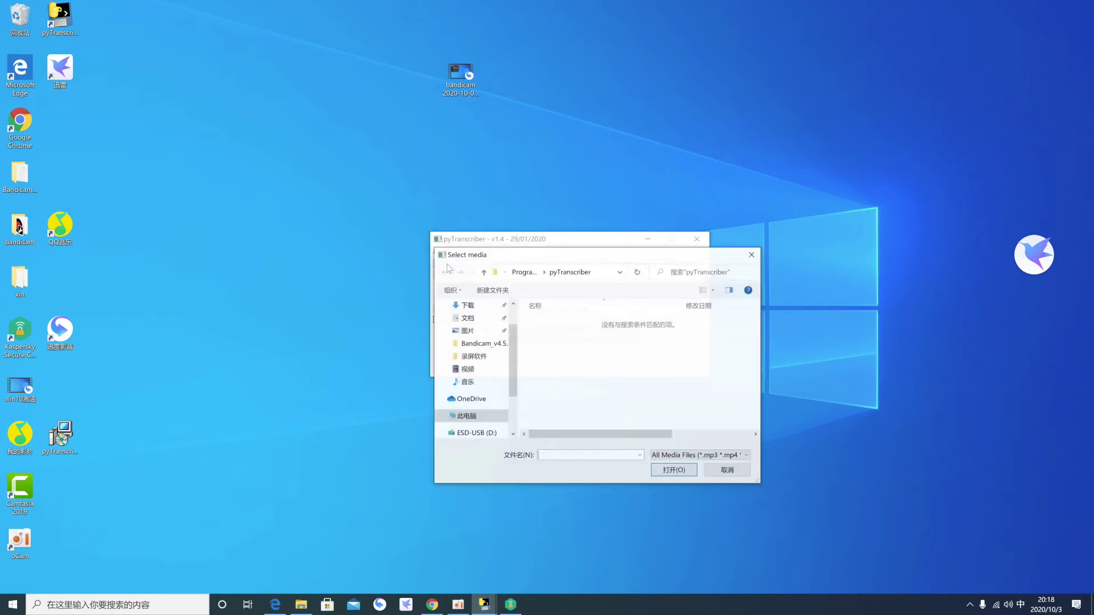
pyautogui.scroll(2, 511, 351)
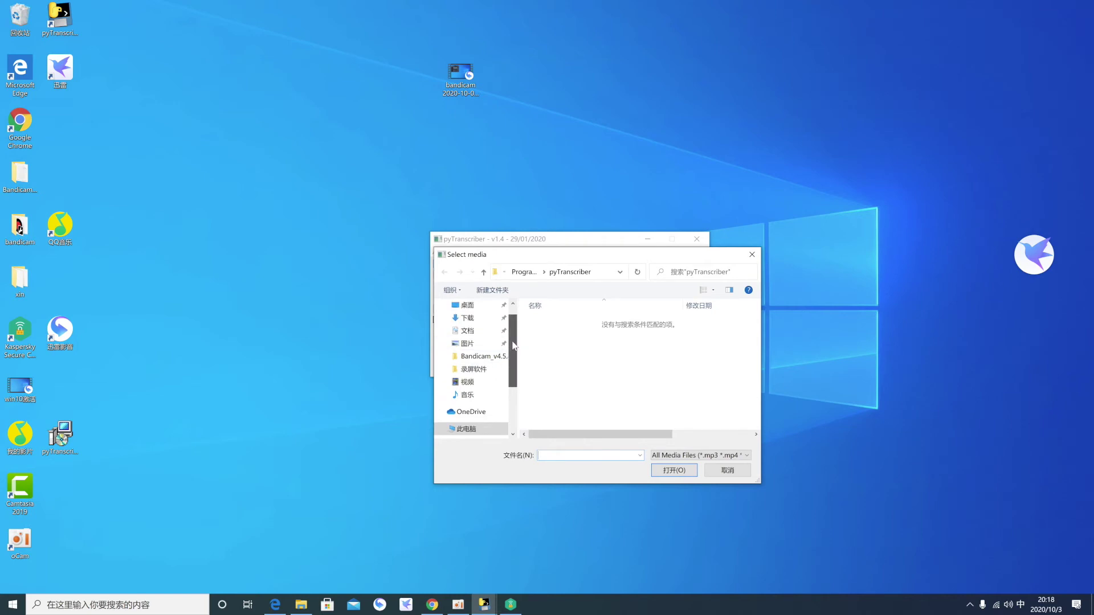
pyautogui.click(467, 327)
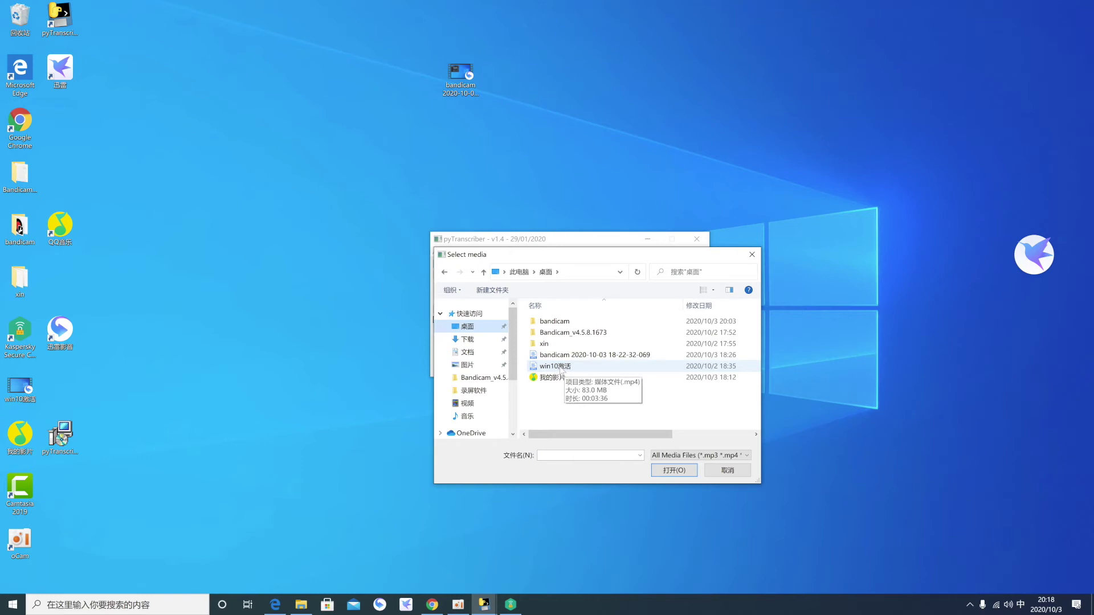
pyautogui.click(561, 367)
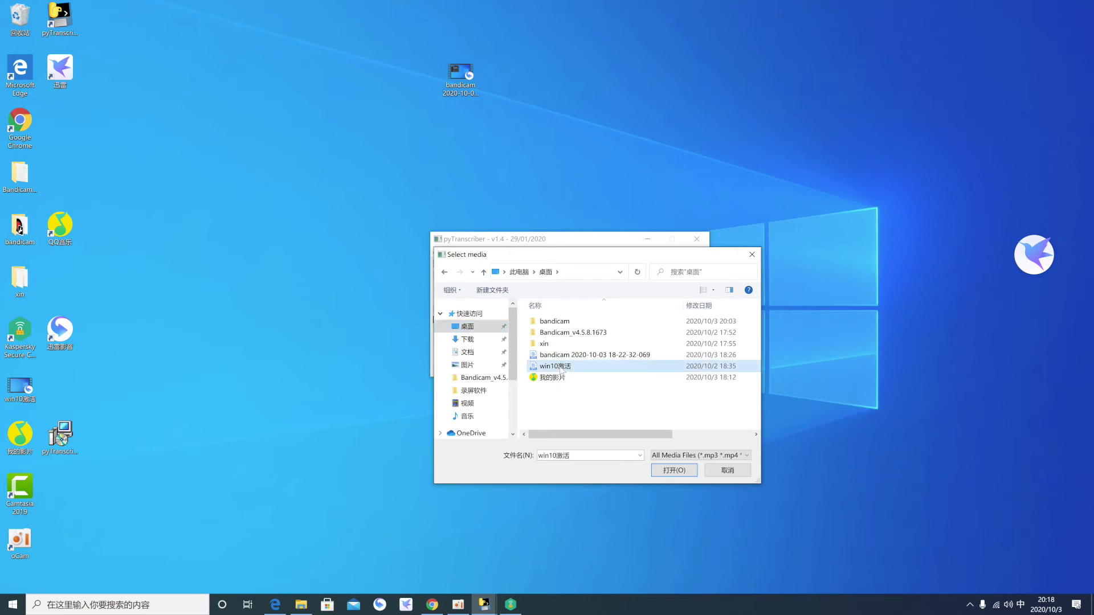
pyautogui.click(676, 471)
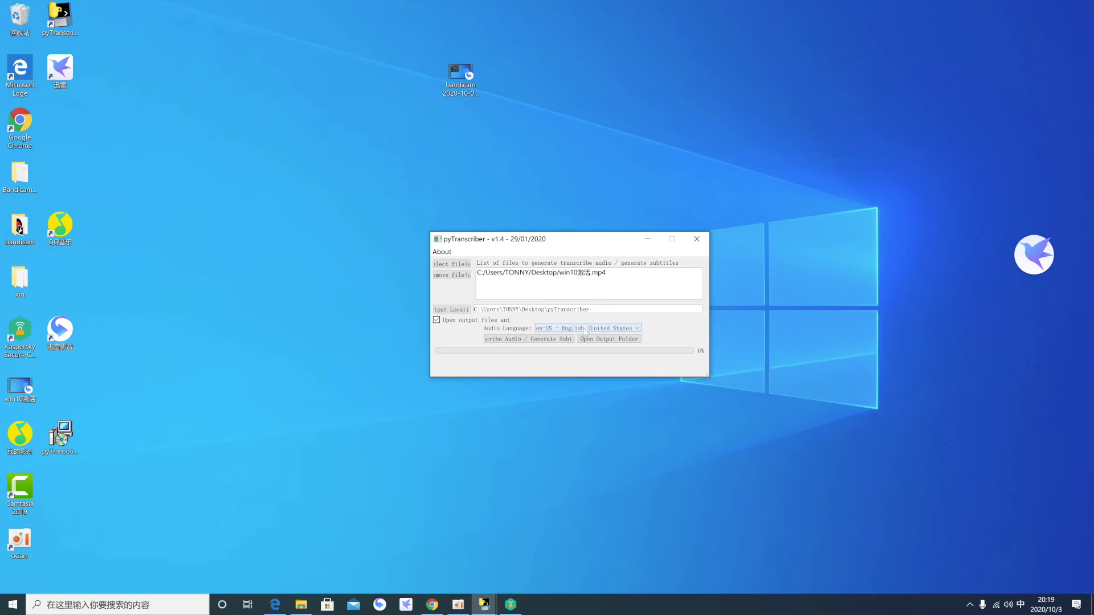
# Set the audio language to zh - Chinese (Simplified) and start generating the subtitles.
pyautogui.click(637, 328)
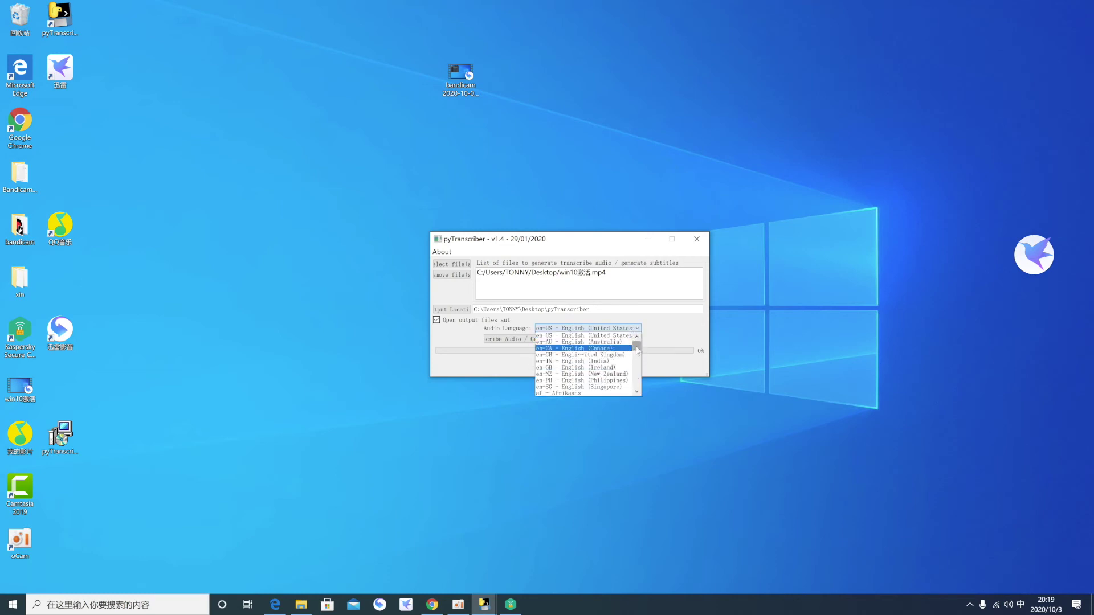
pyautogui.moveTo(637, 345); pyautogui.dragTo(637, 387)
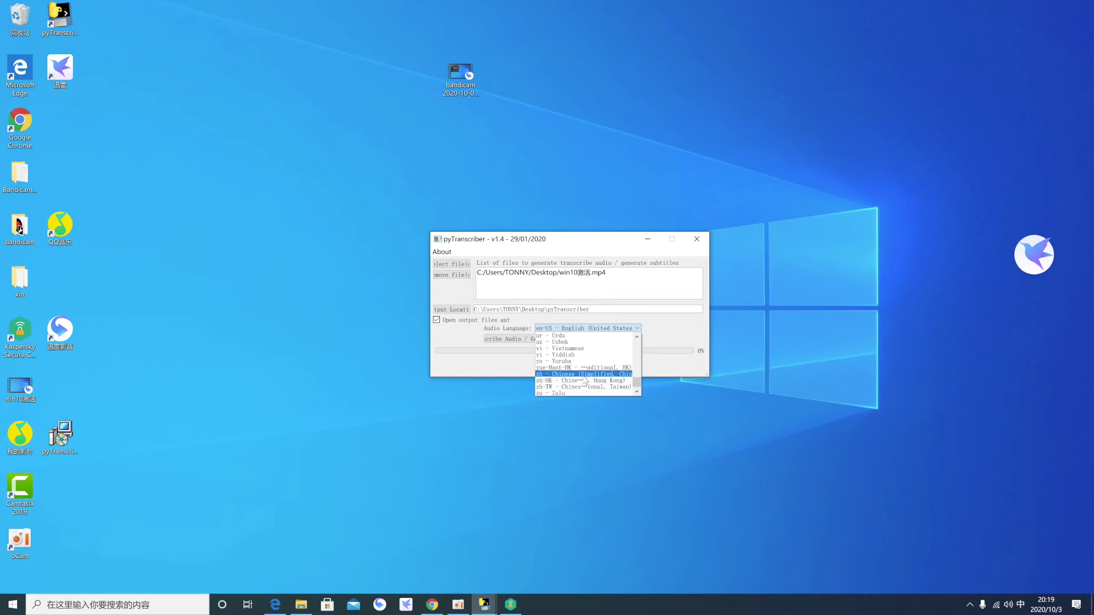
pyautogui.click(580, 376)
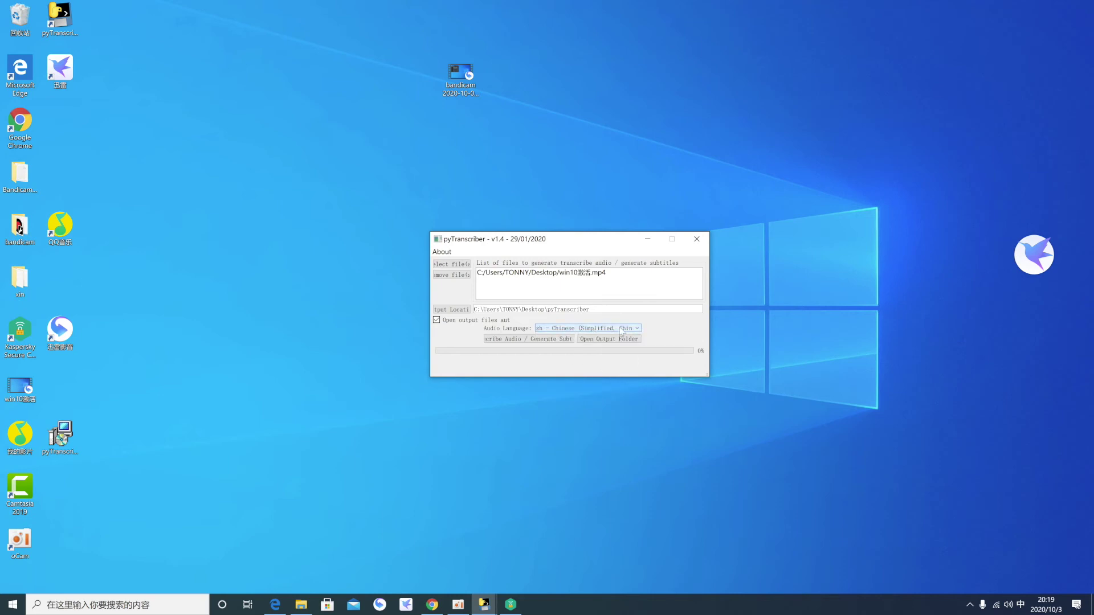
pyautogui.click(509, 337)
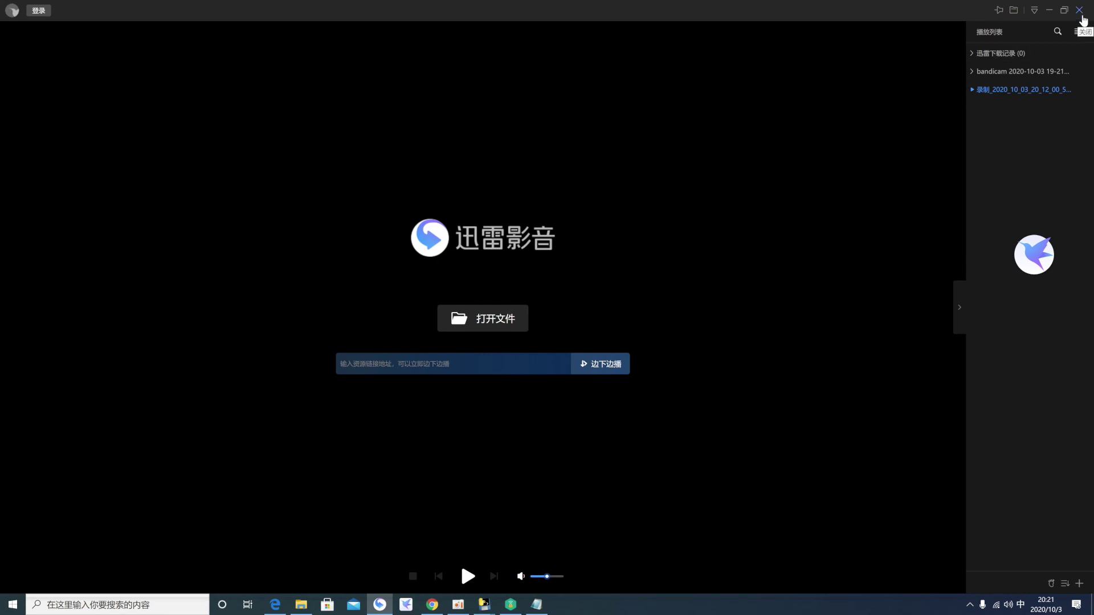
# Close the media player, examine the generated win10激活 text transcript, and close the transcript.
pyautogui.click(1082, 17)
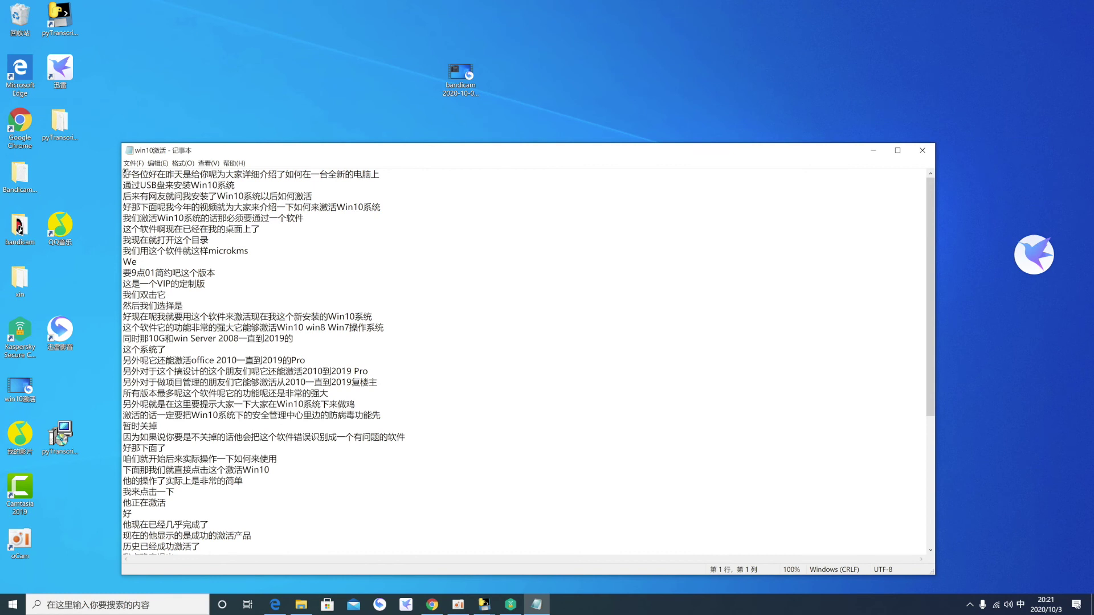
pyautogui.moveTo(125, 170); pyautogui.dragTo(317, 549)
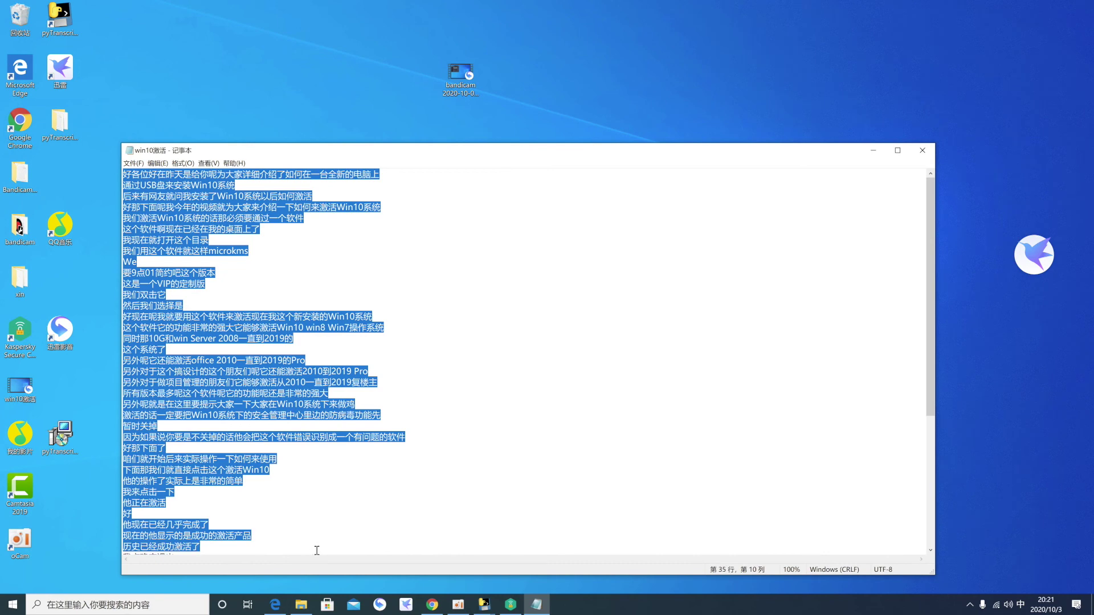
pyautogui.click(576, 268)
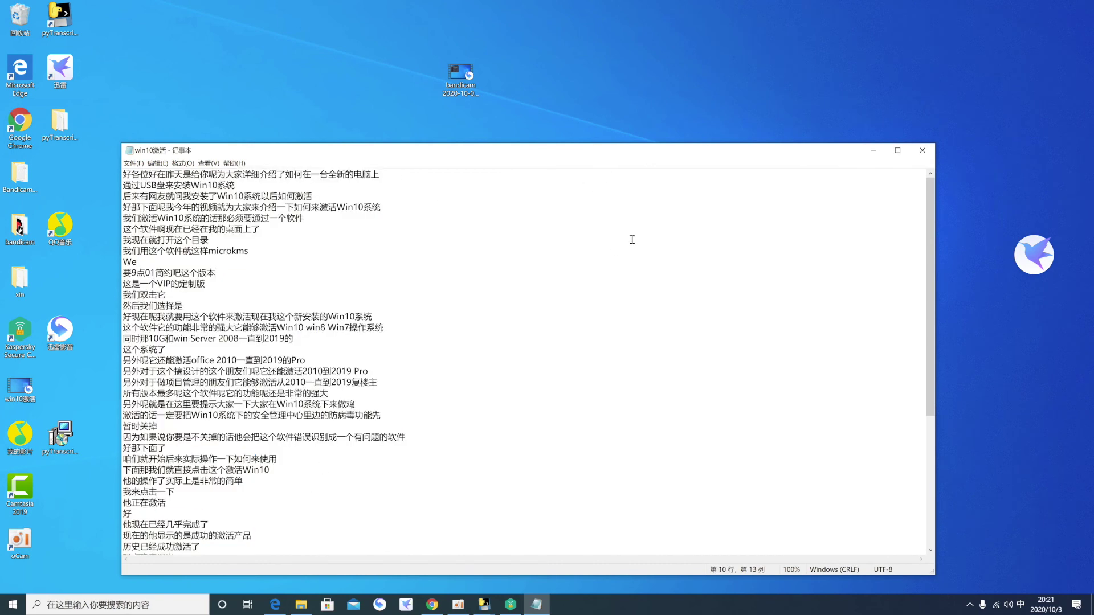
pyautogui.click(922, 151)
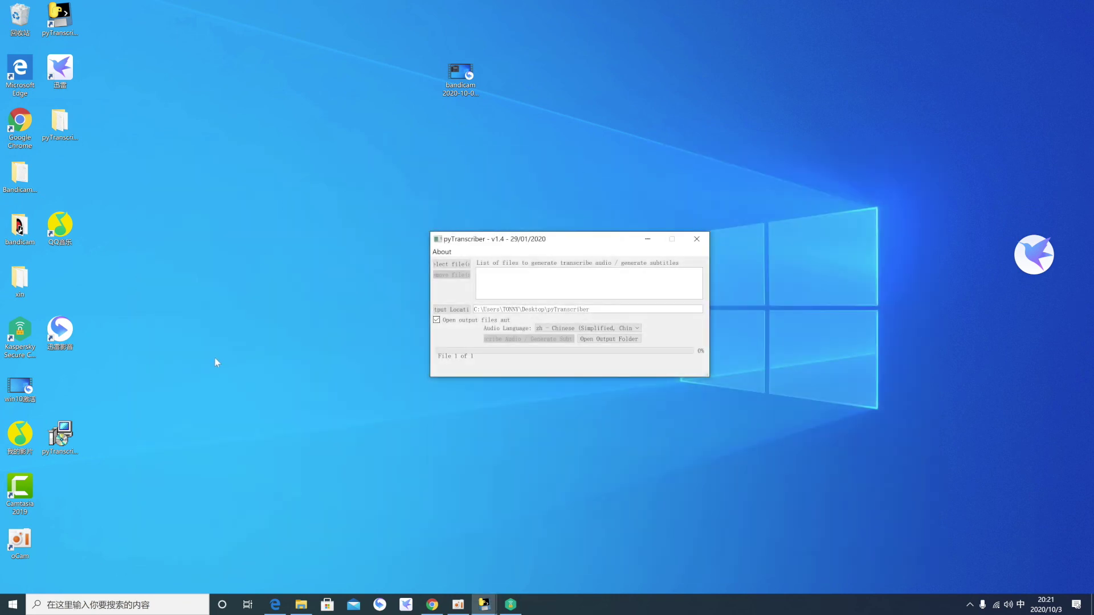
# Open the win10激活 SRT subtitle file from the desktop's pyTranscriber folder in Notepad (记事本).
pyautogui.click(64, 124)
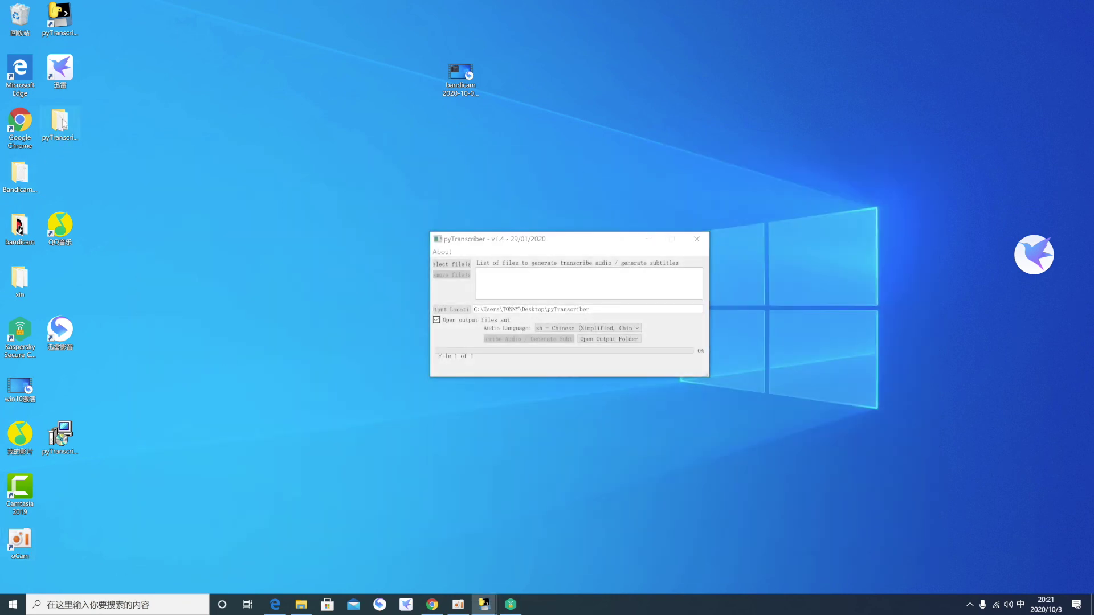
pyautogui.doubleClick(64, 124)
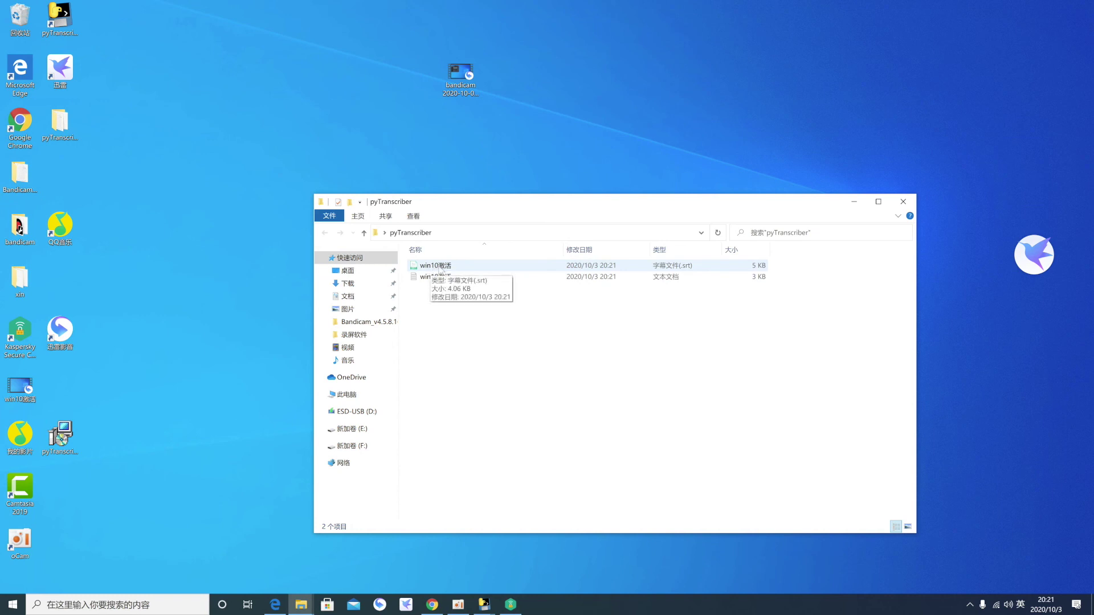
pyautogui.click(453, 269)
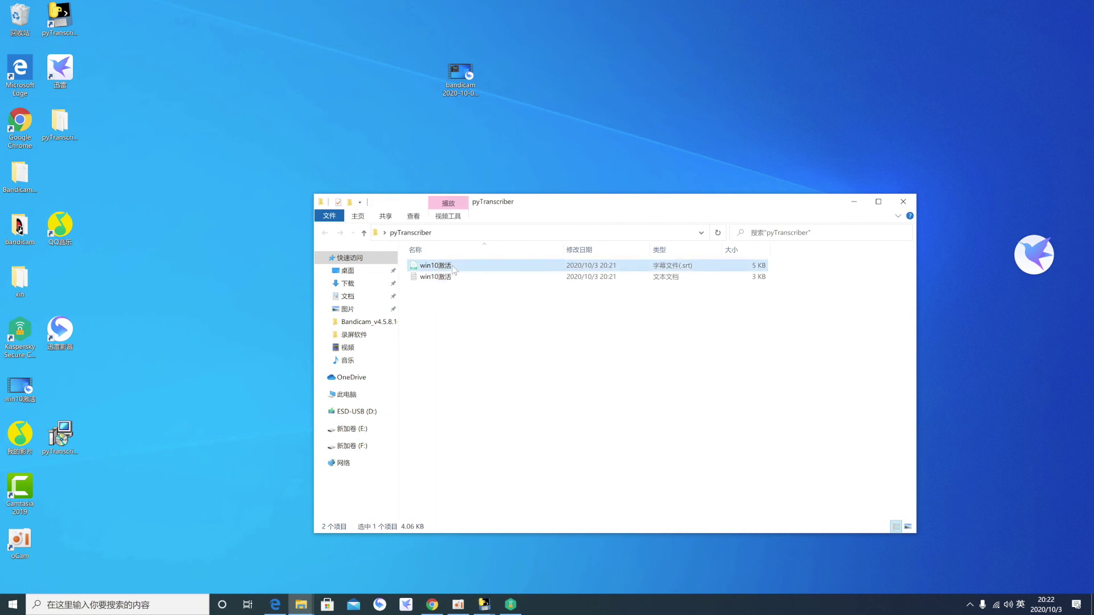
pyautogui.rightClick(453, 268)
pyautogui.moveTo(485, 324)
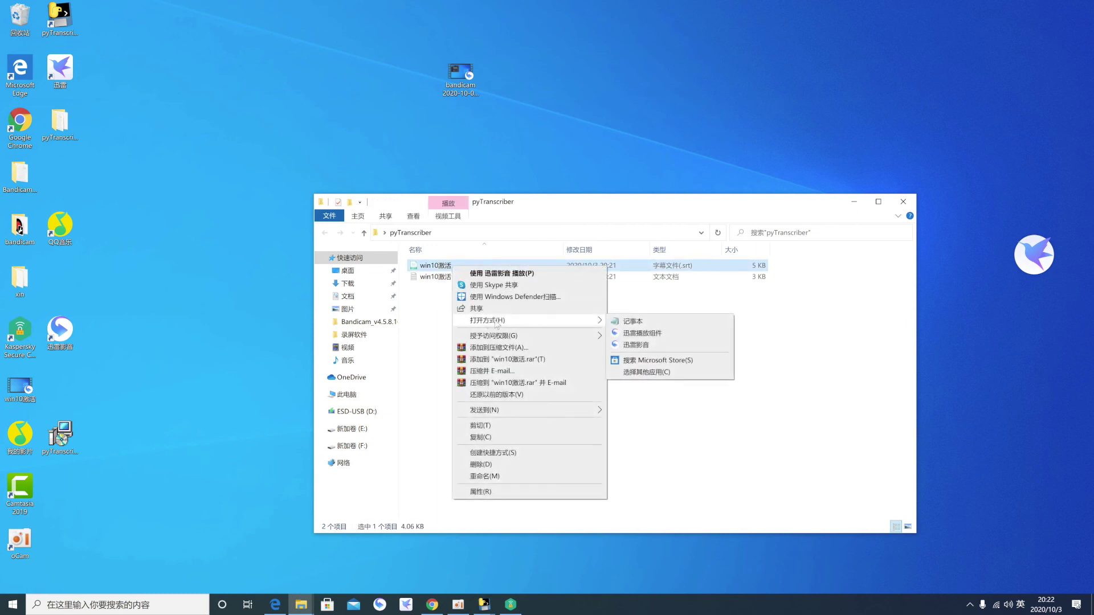
pyautogui.click(627, 321)
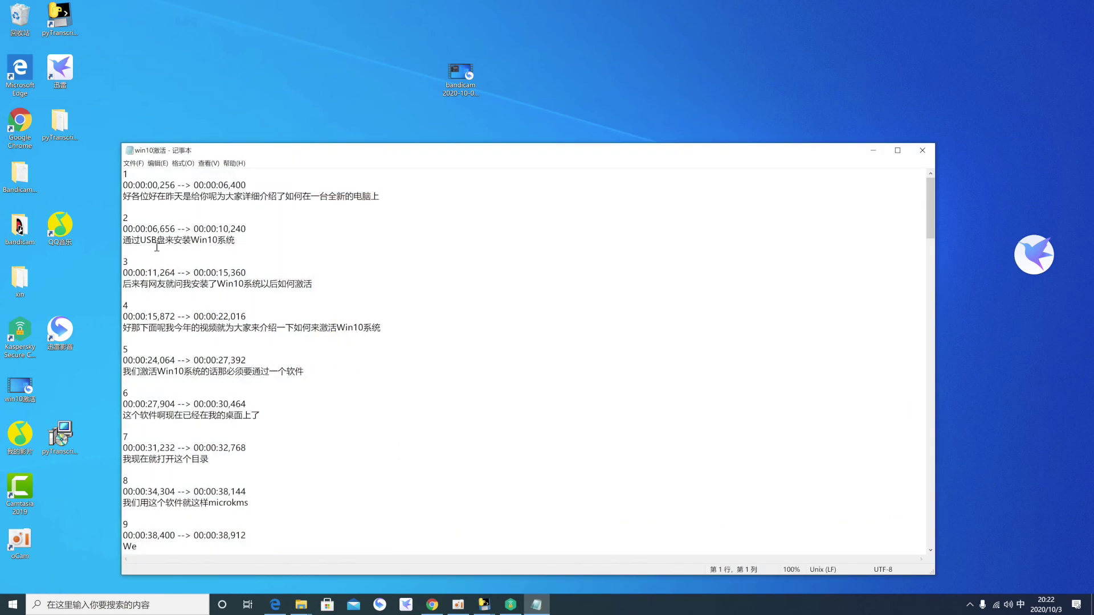
# Examine the timecodes and text of the first subtitle entries, with the text enlarged to 110%.
pyautogui.moveTo(123, 185); pyautogui.dragTo(375, 457)
pyautogui.keyDown('ctrl'); pyautogui.scroll(1, 342, 430); pyautogui.keyUp('ctrl')
pyautogui.click(257, 335)
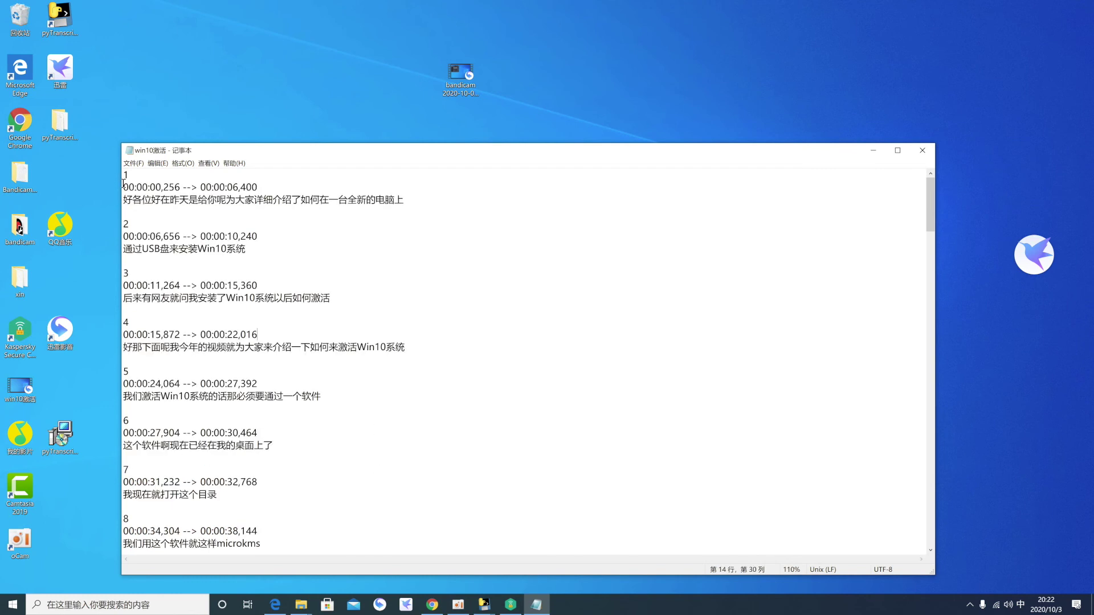